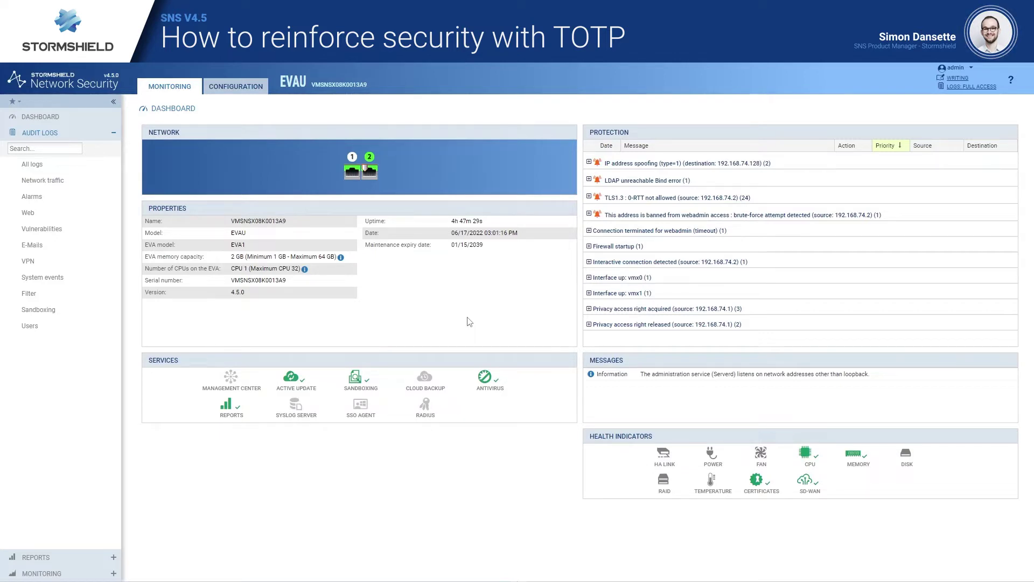
Step: Open the firewall configuration to view the TOTP (SNS 2FA) authentication method settings
{"action": "left_click", "coordinate": [237, 87]}
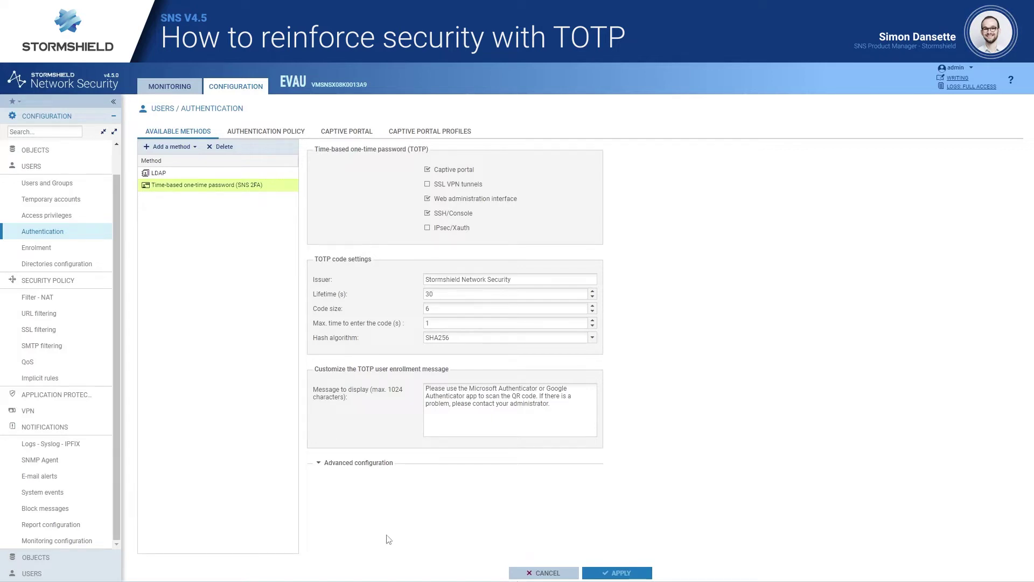
Step: On the Win10 VM, log in to web administration as the first user and follow the TOTP enrollment link
{"action": "mouse_move", "coordinate": [359, 574]}
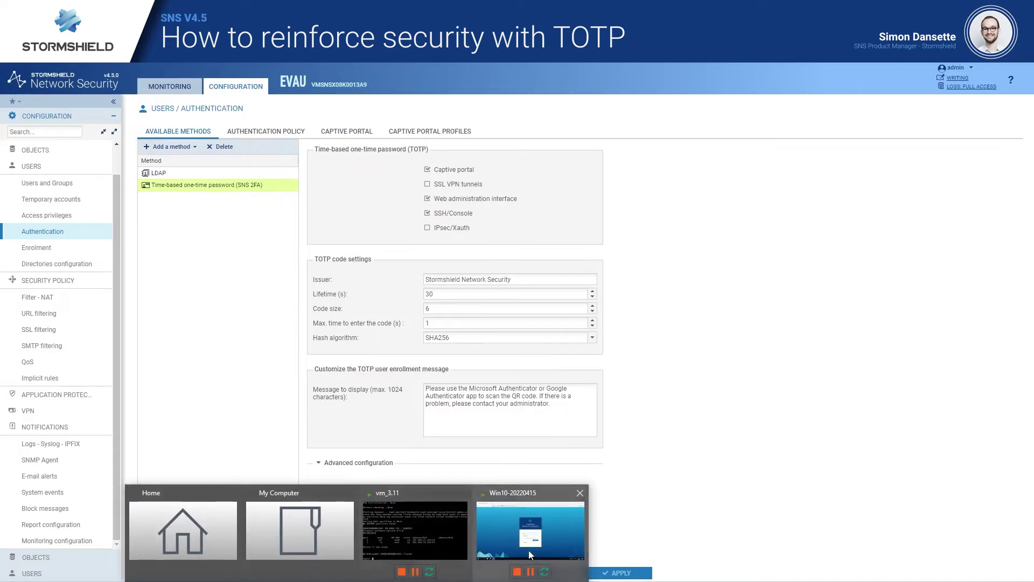
{"action": "left_click", "coordinate": [542, 517]}
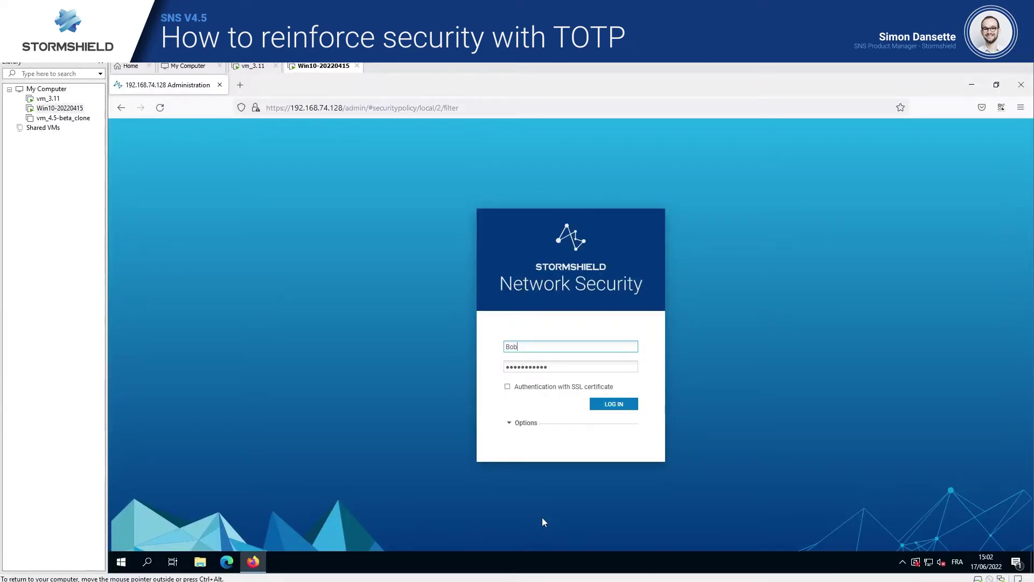
{"action": "left_click", "coordinate": [611, 405]}
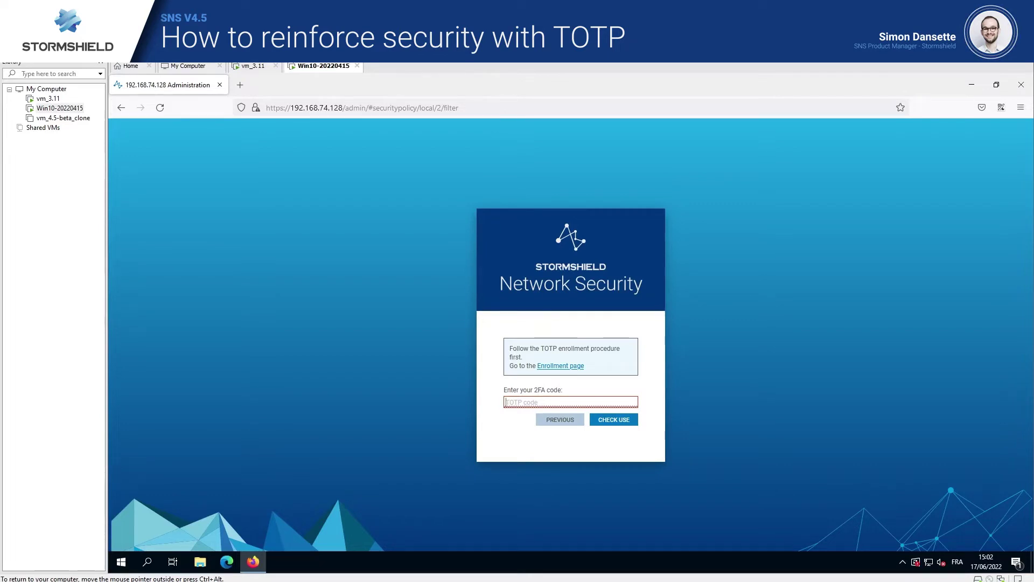
{"action": "left_click", "coordinate": [573, 368]}
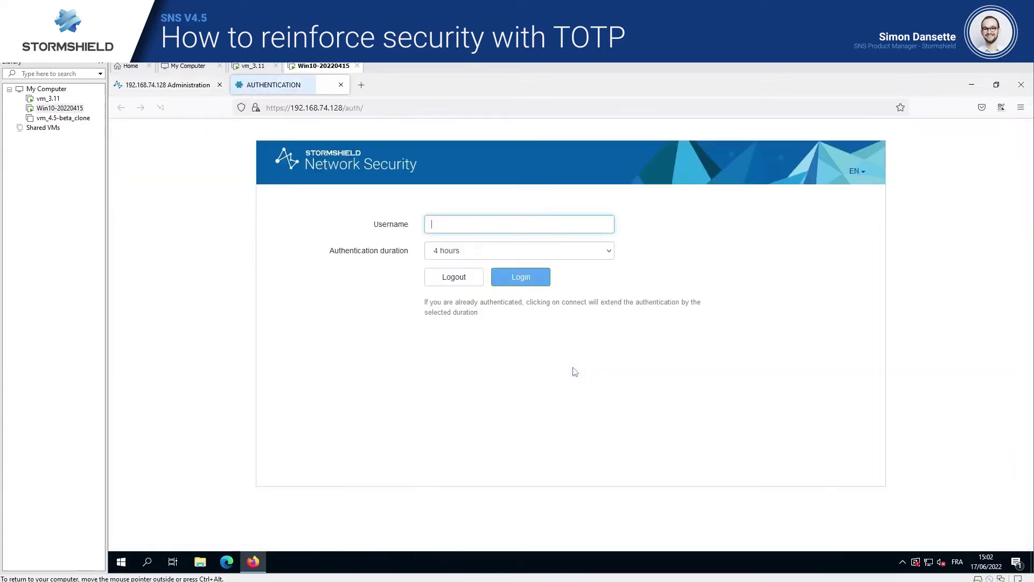
Step: Sign in on the enrollment page with the first user's username and password
{"action": "type", "text": "Bob"}
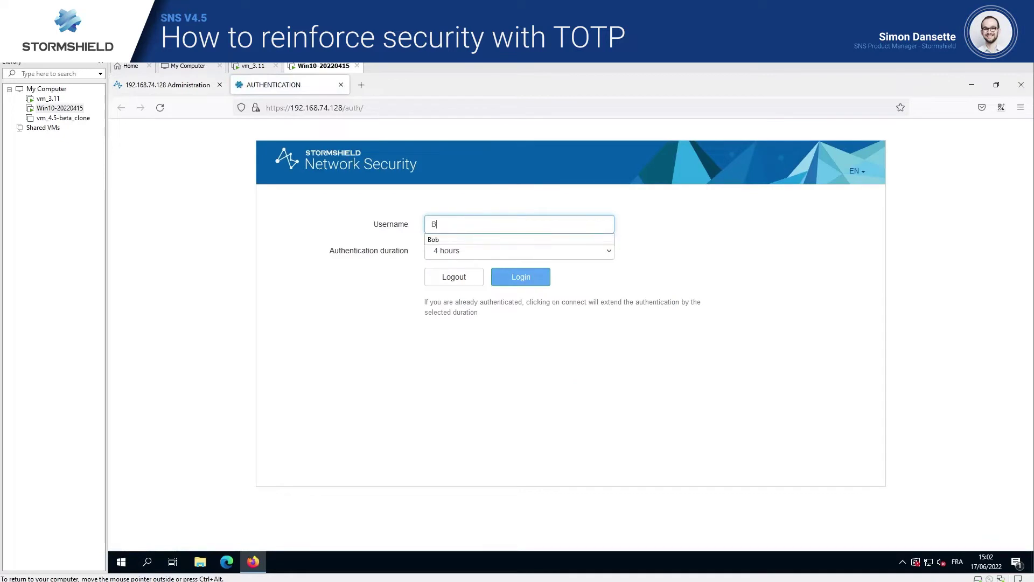
{"action": "left_click", "coordinate": [536, 278]}
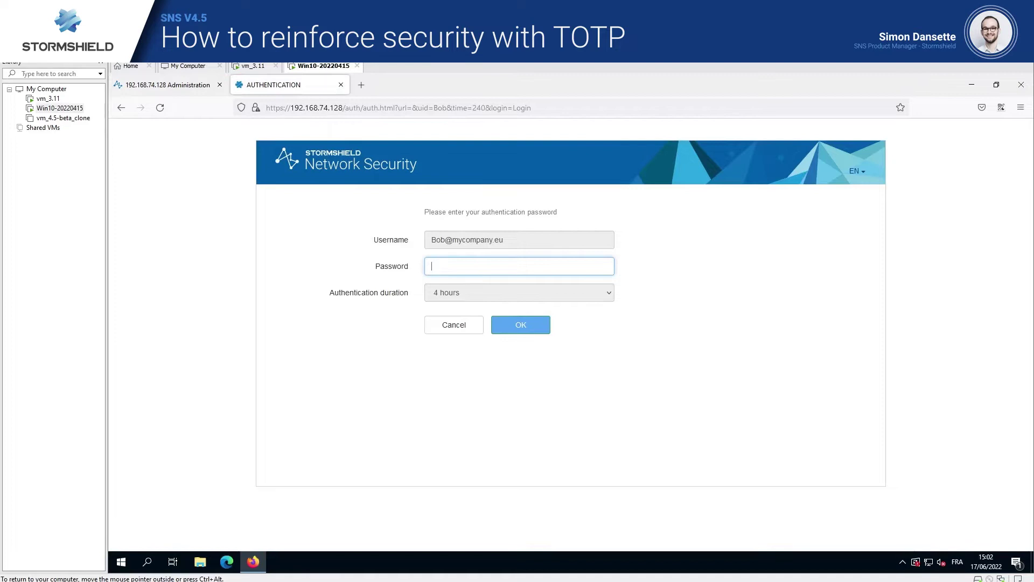
{"action": "type", "text": "•••••••••••"}
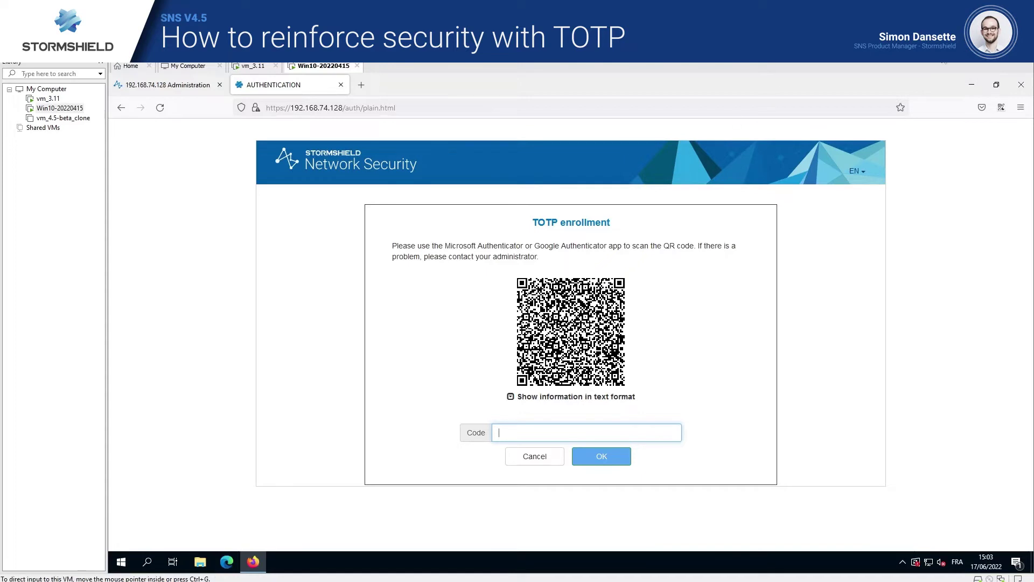
Step: Scan the enrollment QR code into the Authenticator extension to add the Stormshield account
{"action": "left_click", "coordinate": [1001, 108]}
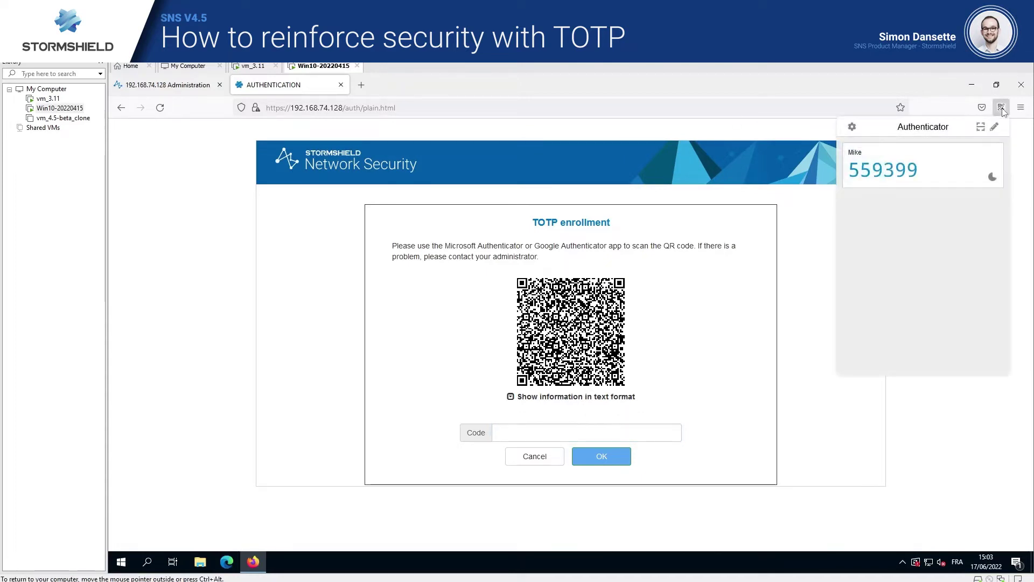
{"action": "left_click", "coordinate": [981, 126]}
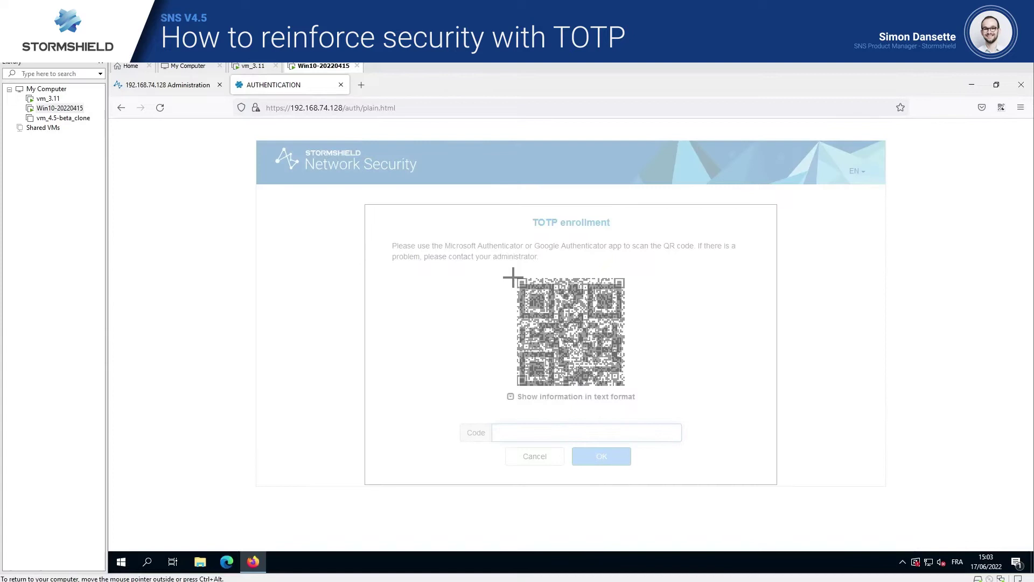
{"action": "left_click_drag", "start_coordinate": [508, 267], "coordinate": [632, 390]}
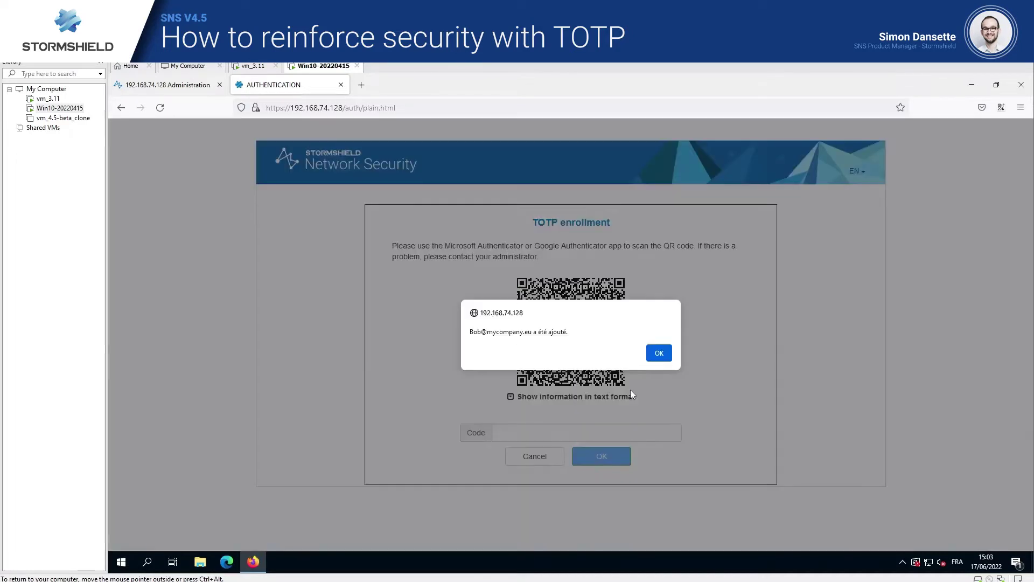
{"action": "left_click", "coordinate": [660, 355]}
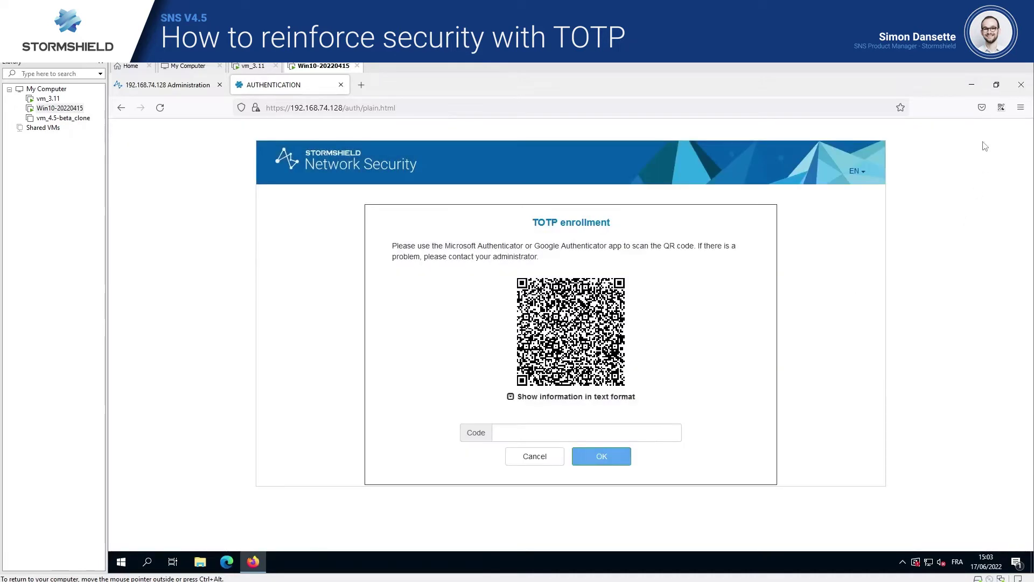
Step: Paste the generated TOTP code into the Code field and confirm the enrollment
{"action": "left_click", "coordinate": [1002, 109]}
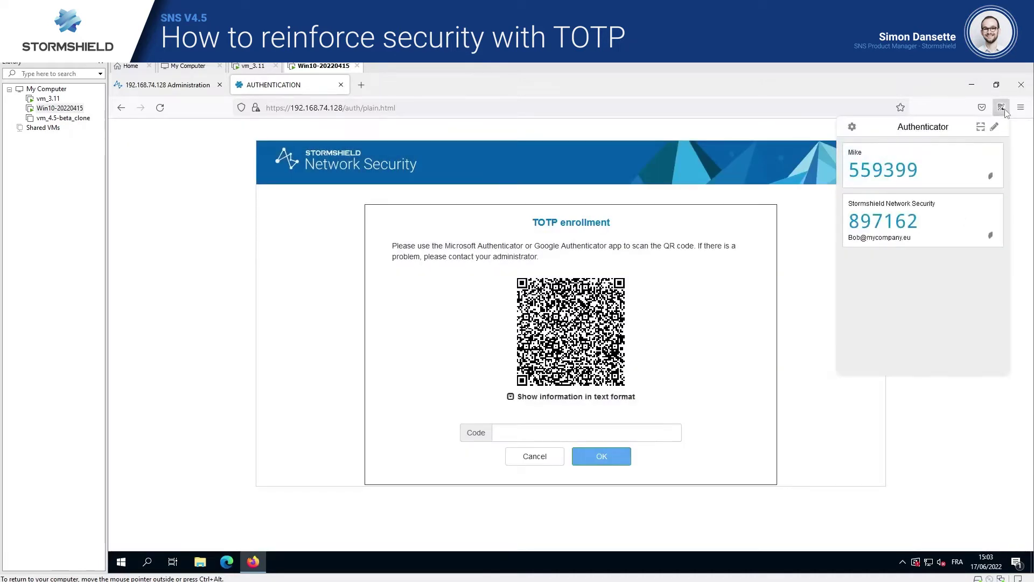
{"action": "left_click", "coordinate": [908, 221]}
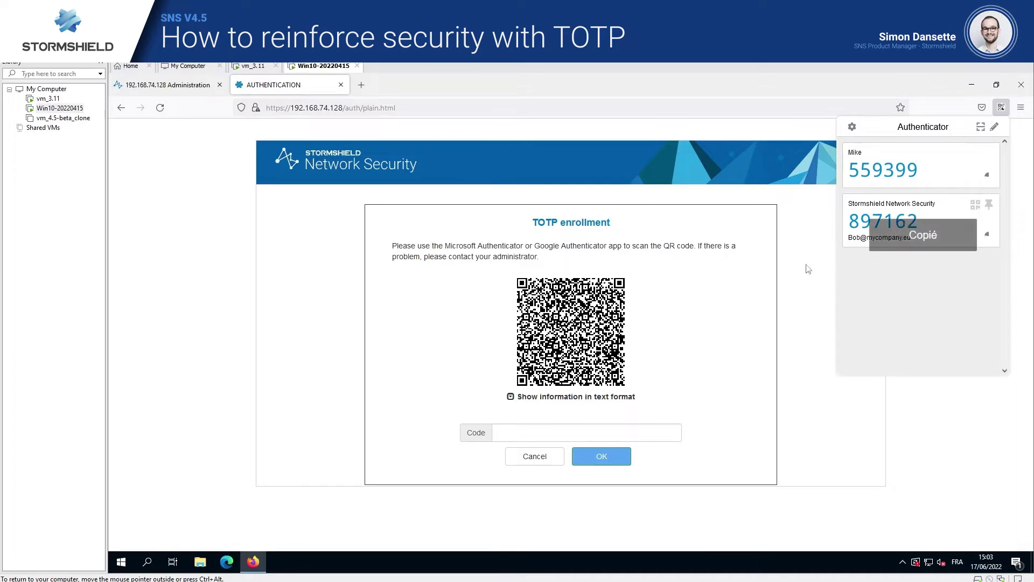
{"action": "left_click", "coordinate": [563, 432]}
{"action": "key", "text": "ctrl+v"}
{"action": "left_click", "coordinate": [609, 468]}
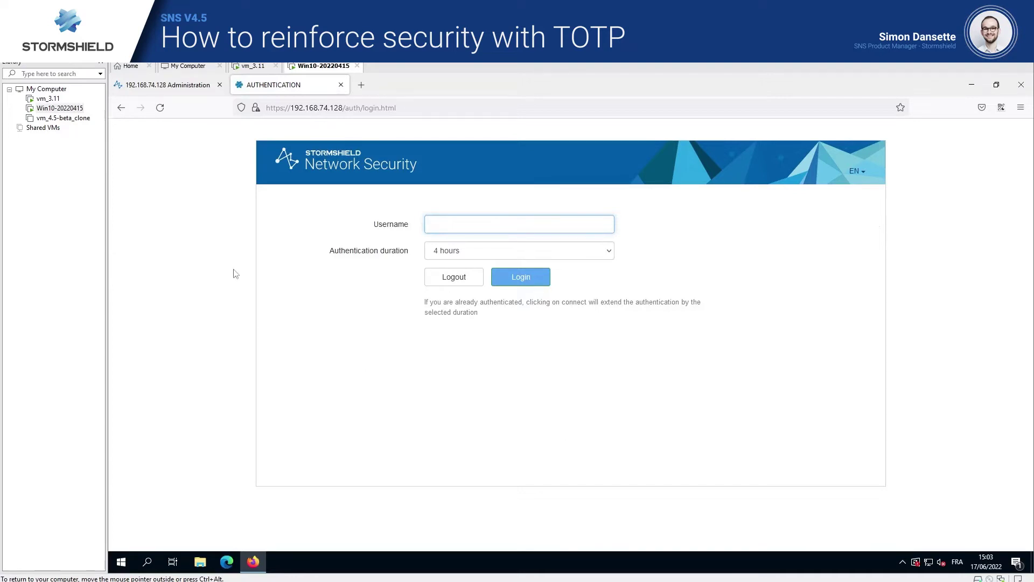
{"action": "left_click", "coordinate": [186, 90]}
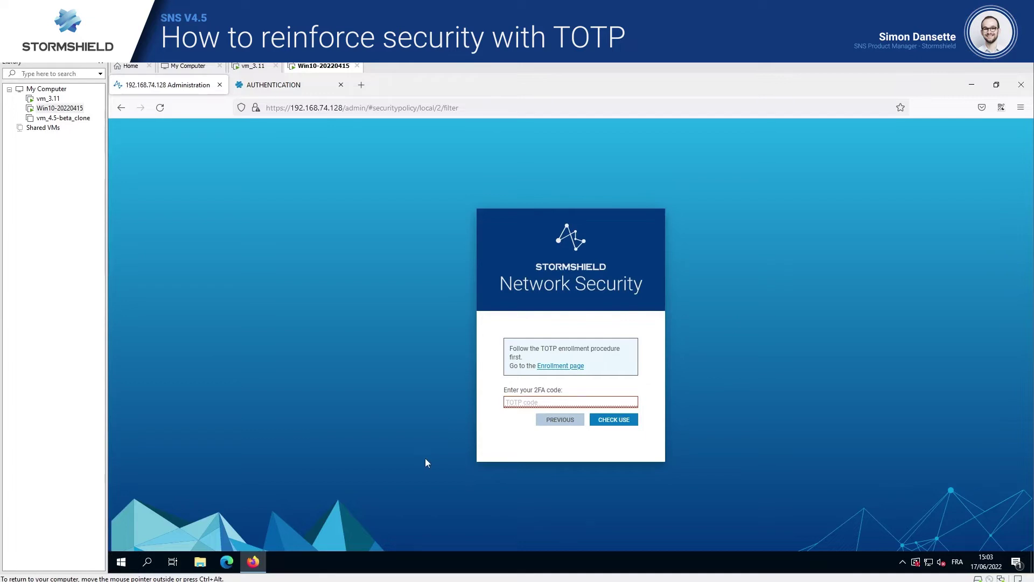
Step: Paste the Authenticator's current code into the 2FA field to complete the first user's admin login
{"action": "left_click", "coordinate": [614, 419]}
{"action": "left_click", "coordinate": [1001, 107]}
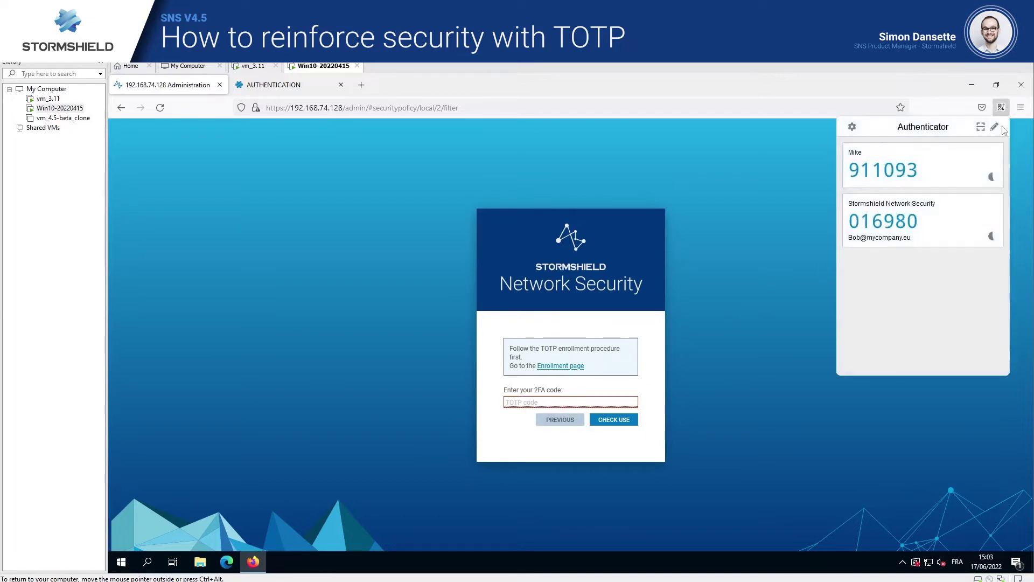
{"action": "left_click", "coordinate": [890, 231]}
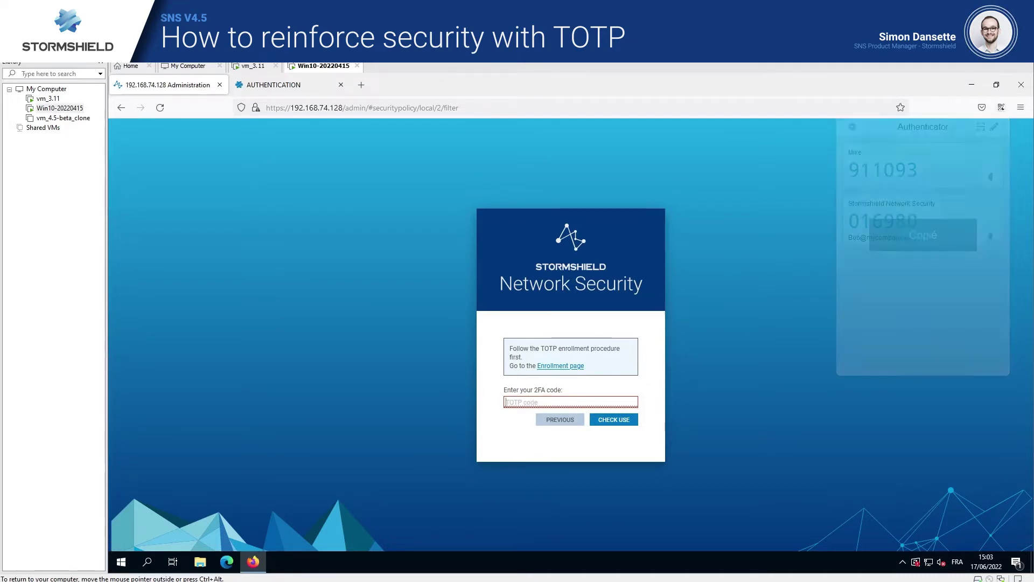
{"action": "key", "text": "ctrl+v"}
{"action": "left_click", "coordinate": [630, 421]}
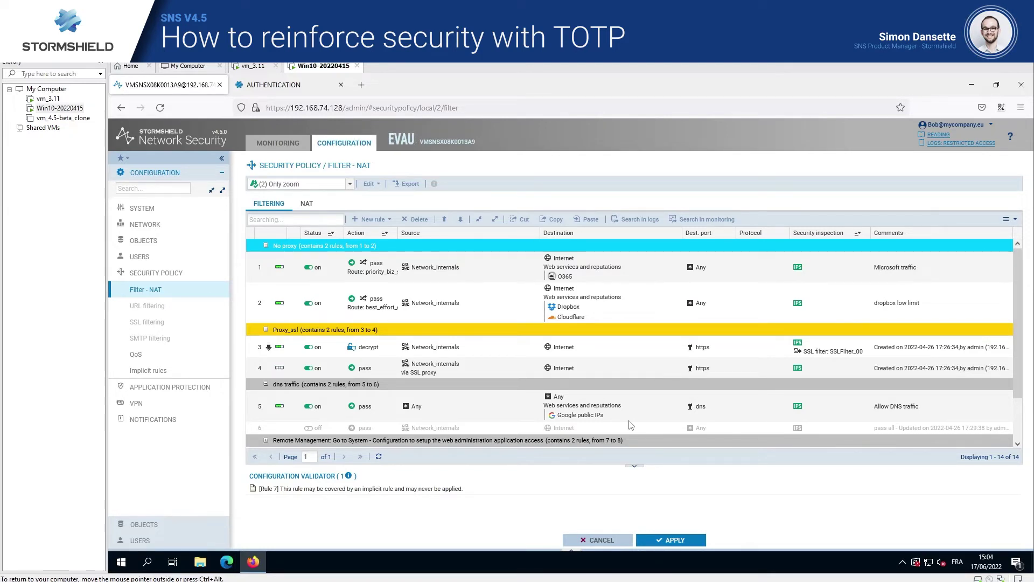
{"action": "left_click", "coordinate": [300, 87]}
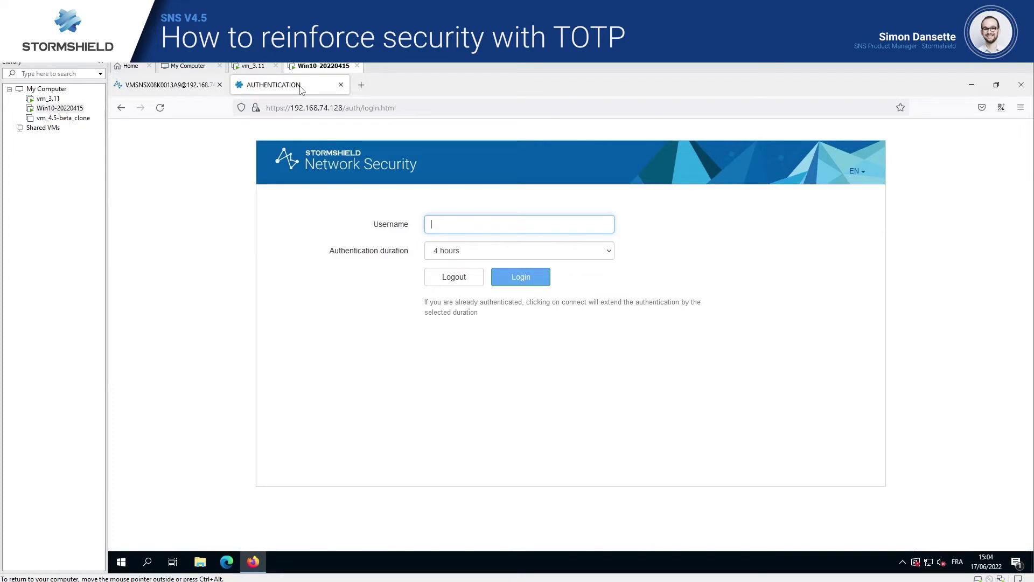
Step: Enter the second user's username and password on the captive portal
{"action": "left_click", "coordinate": [517, 224]}
{"action": "type", "text": "Mike"}
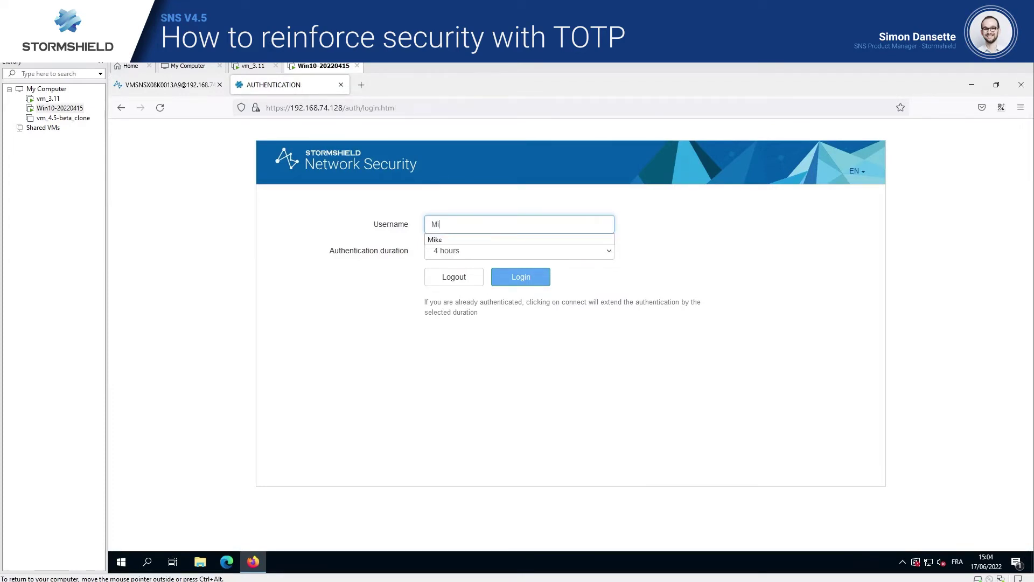
{"action": "left_click", "coordinate": [537, 277]}
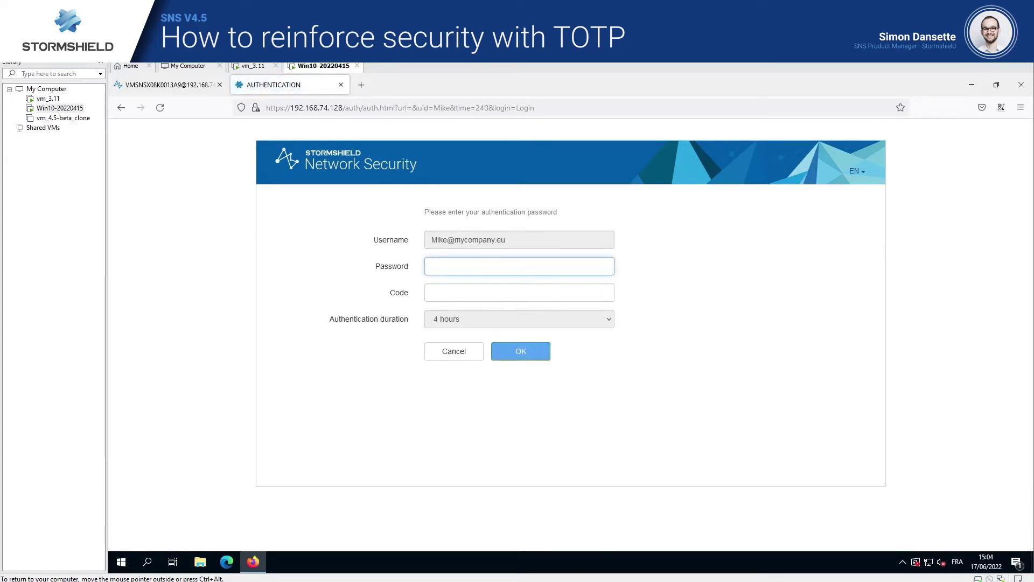
{"action": "type", "text": "***********"}
Step: Paste the second user's Authenticator code into the Code field and submit the portal login
{"action": "left_click", "coordinate": [1001, 108]}
{"action": "left_click", "coordinate": [909, 179]}
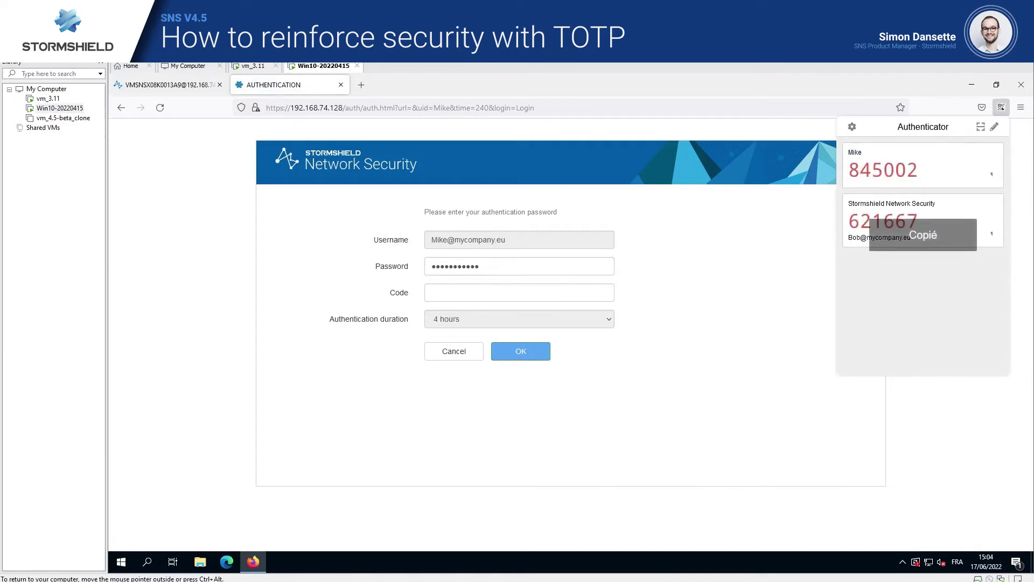
{"action": "left_click", "coordinate": [518, 292]}
{"action": "key", "text": "ctrl+v"}
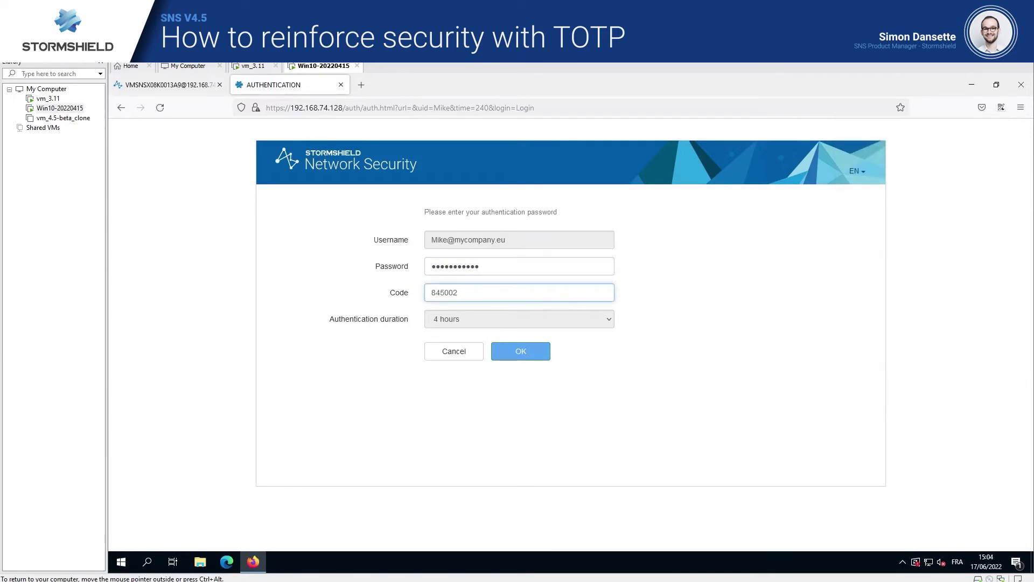
{"action": "left_click", "coordinate": [519, 348]}
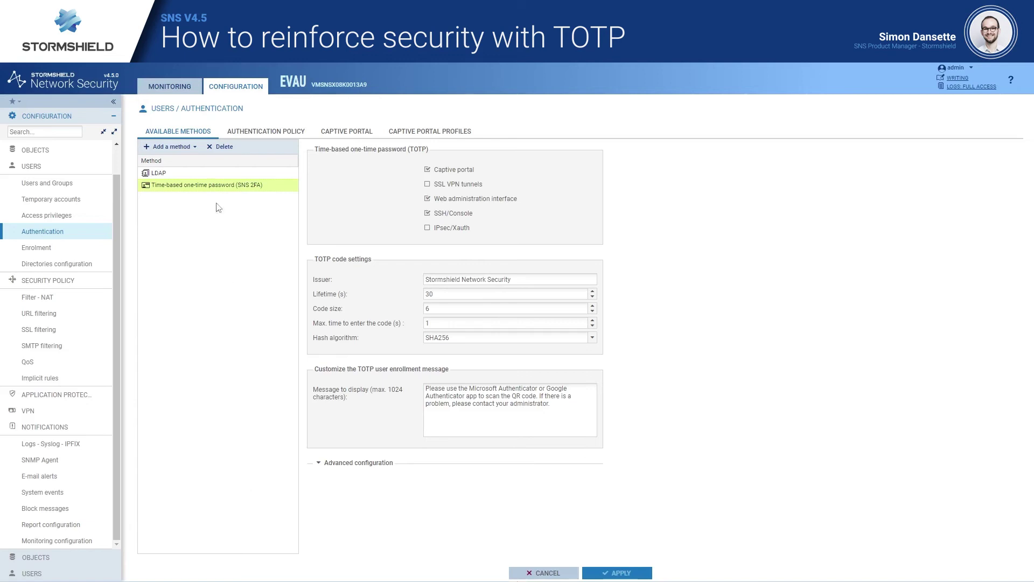
{"action": "left_click", "coordinate": [185, 95]}
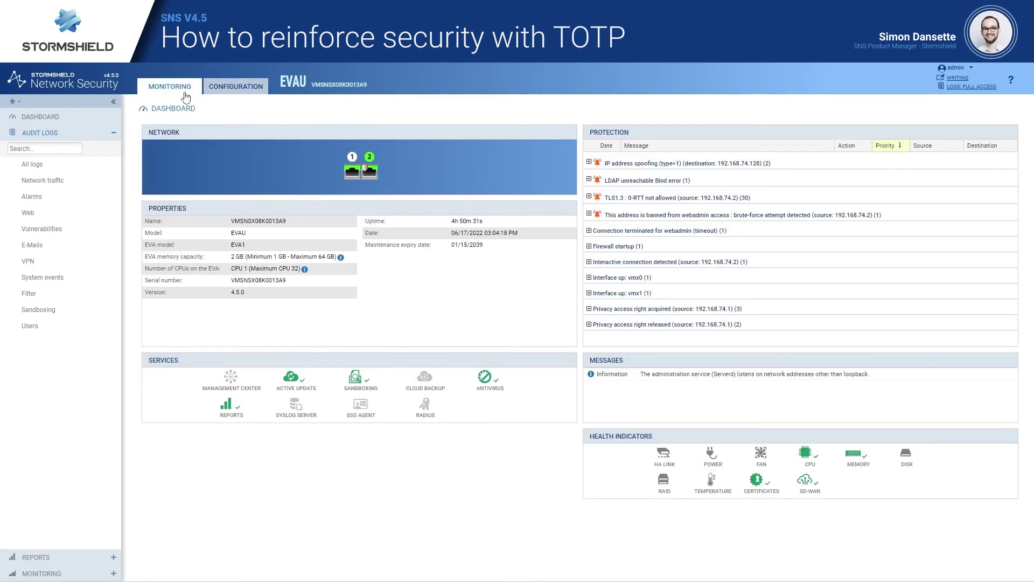
Step: Open the Users audit log and inspect the invalid-code and banned-address TOTP entries
{"action": "left_click", "coordinate": [47, 327]}
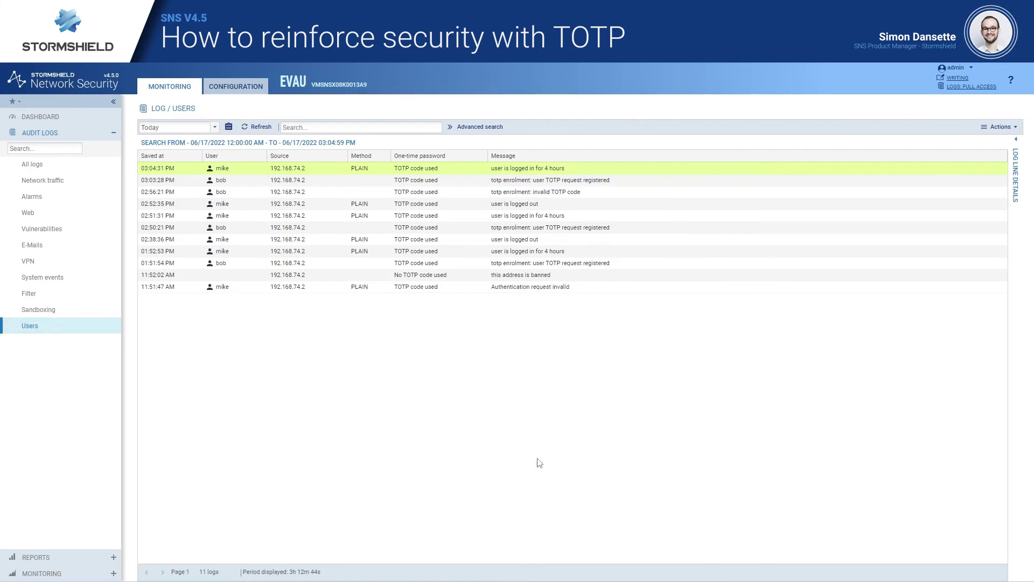
{"action": "left_click", "coordinate": [534, 288]}
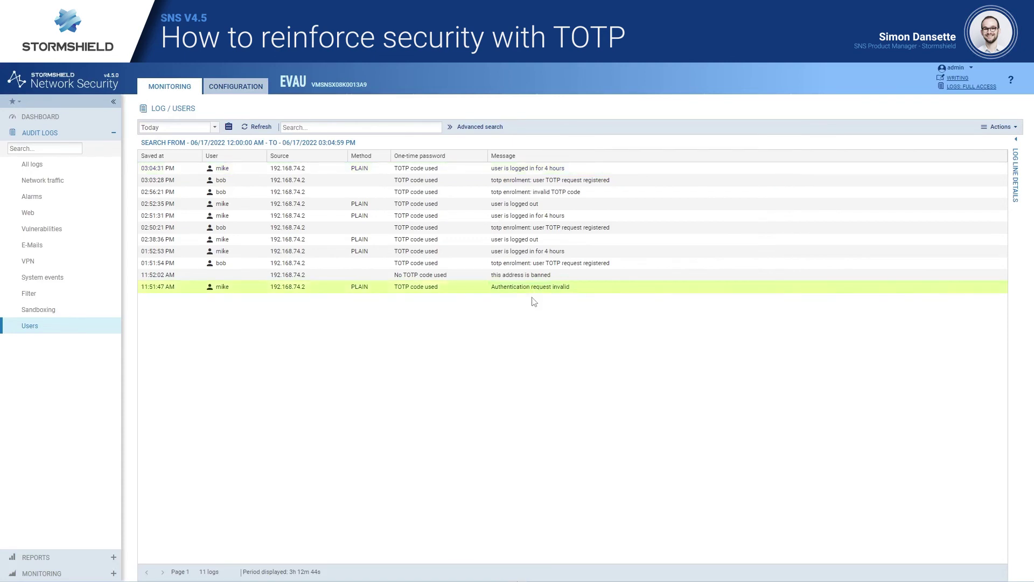
{"action": "left_click", "coordinate": [451, 276]}
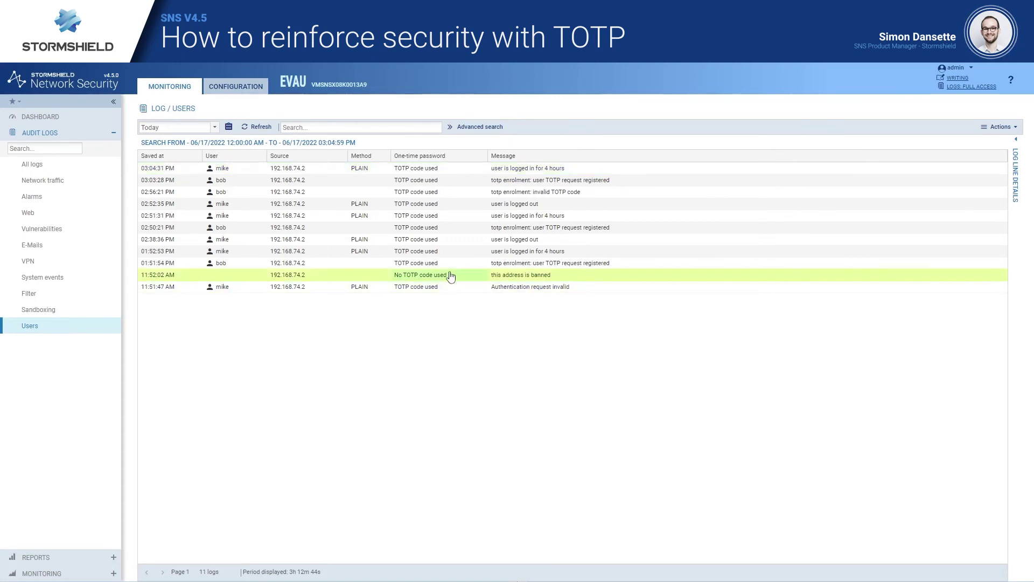